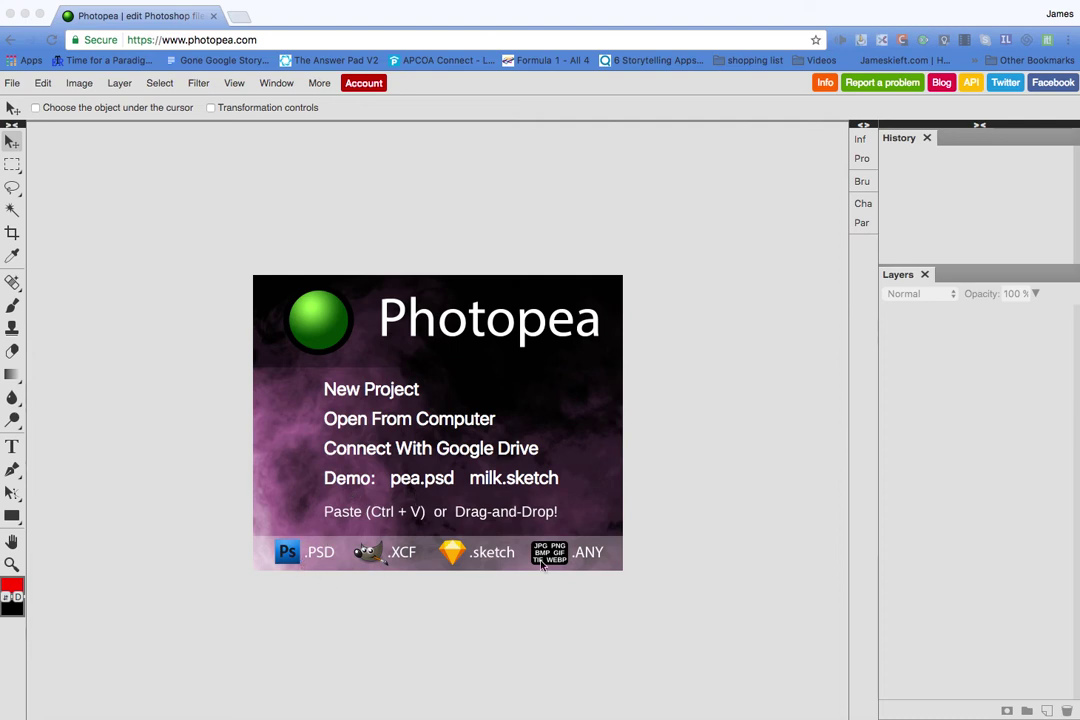
Open the layered '05 tractor .psd' file from the Desktop list.
left_click(12, 84)
left_click(34, 124)
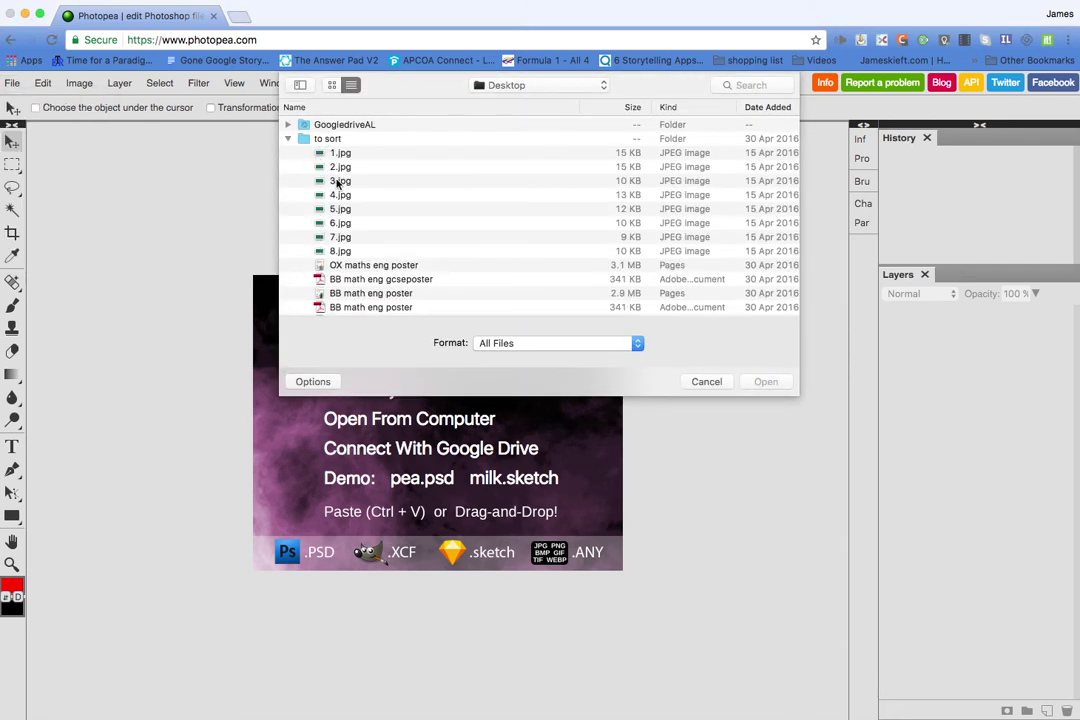
scroll(400, 245, "down", 5)
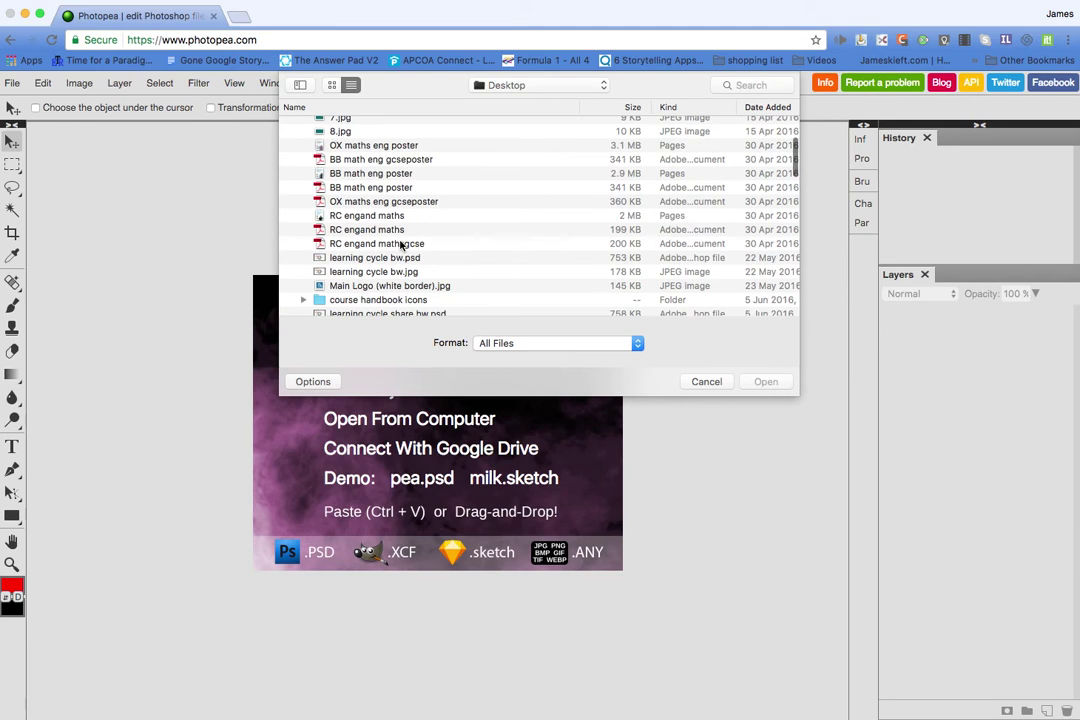
scroll(400, 245, "down", 15)
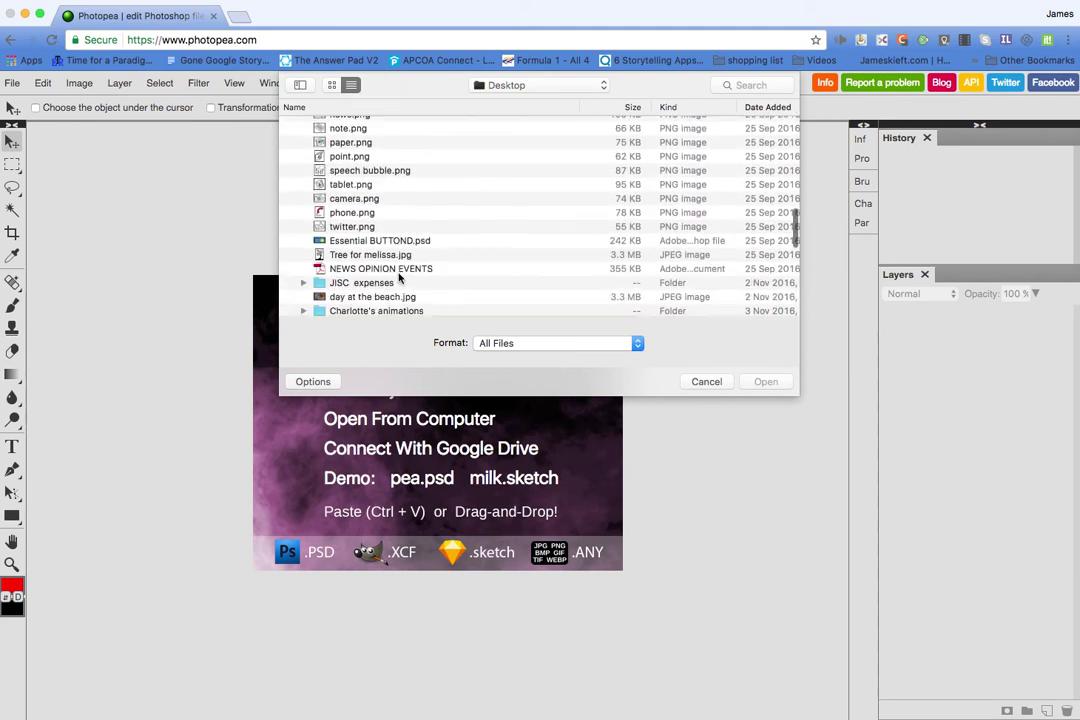
scroll(400, 278, "down", 15)
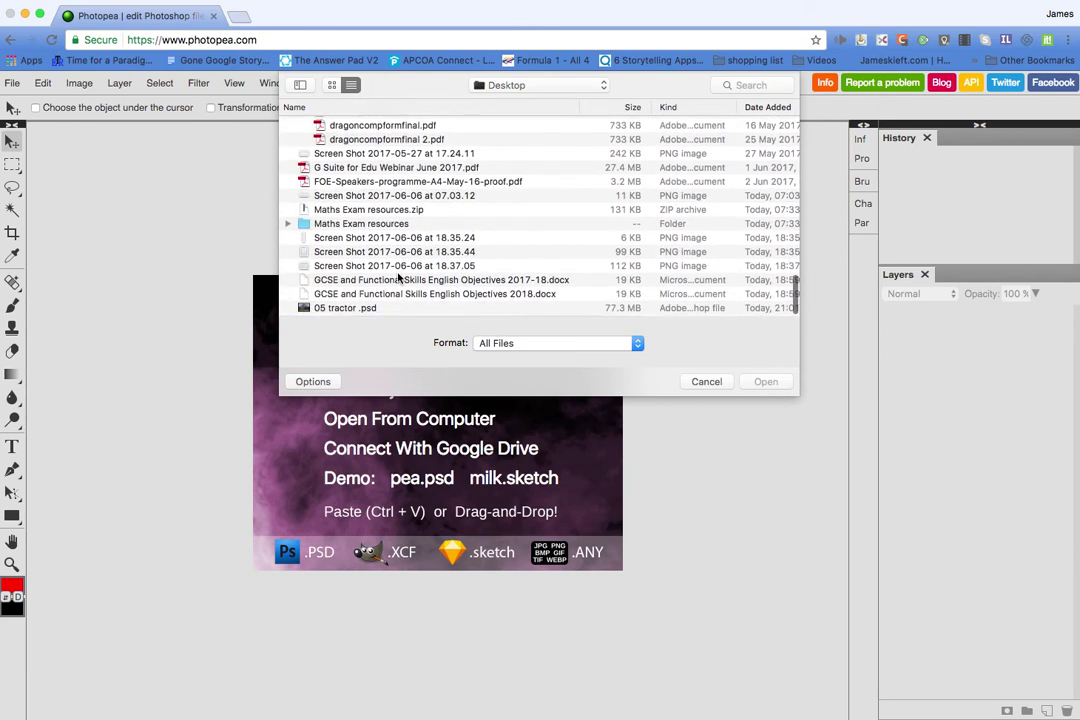
left_click(333, 307)
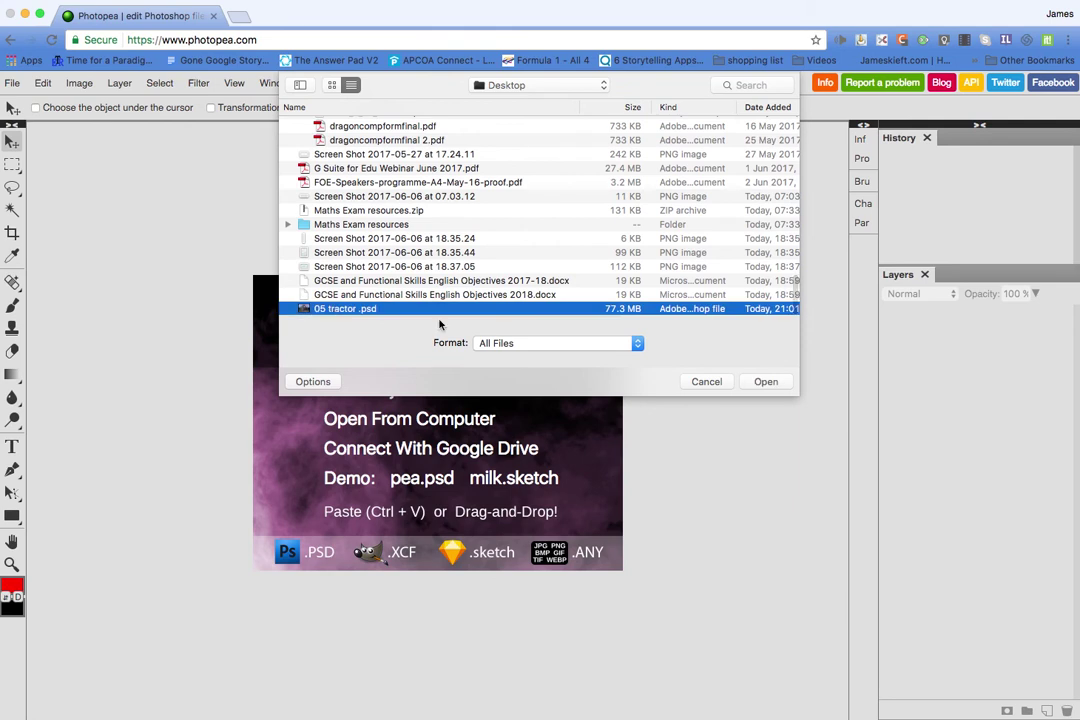
left_click(766, 382)
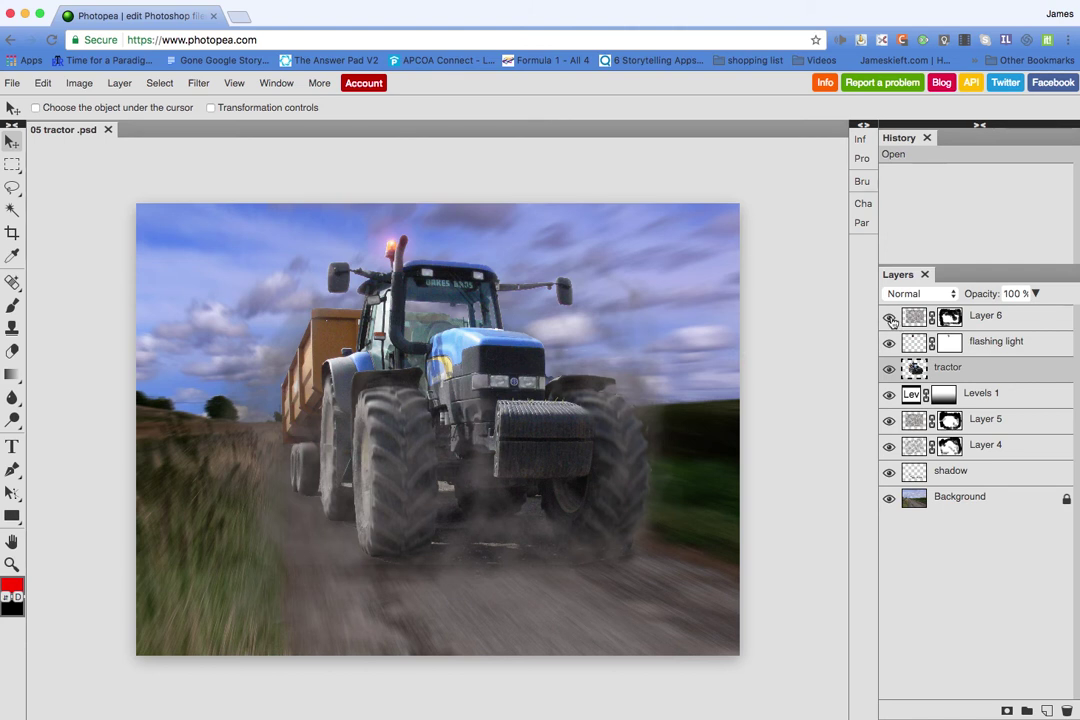
Hide Layer 6, flashing light and tractor layers to compare, then show them all again.
left_click(889, 318)
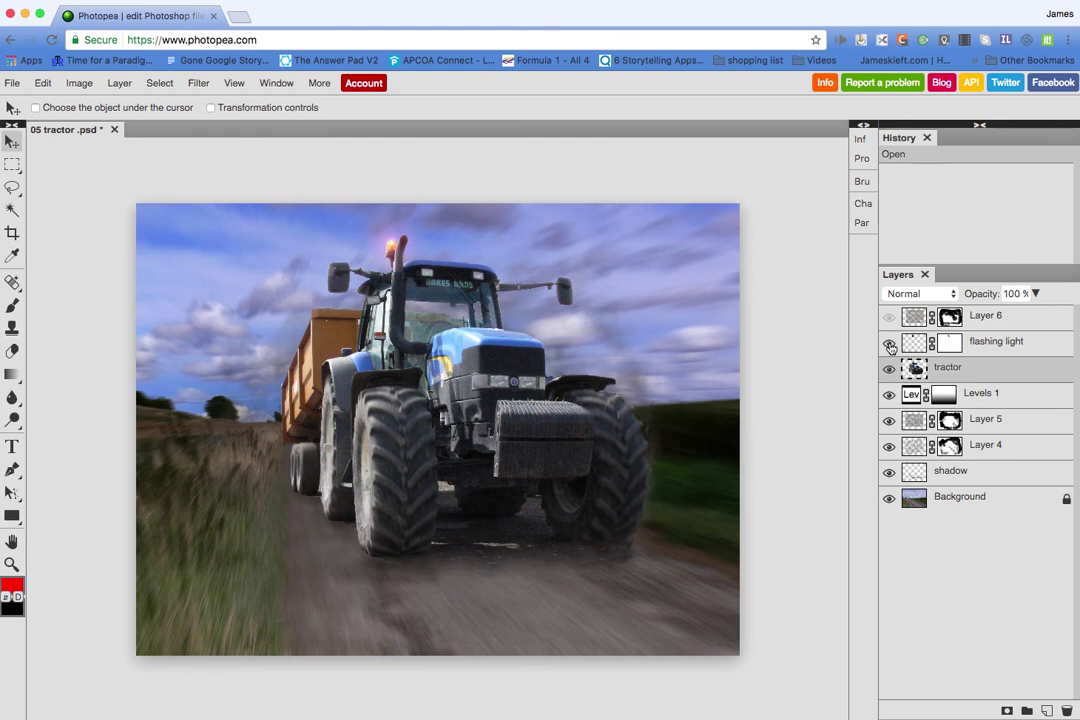
left_click(890, 345)
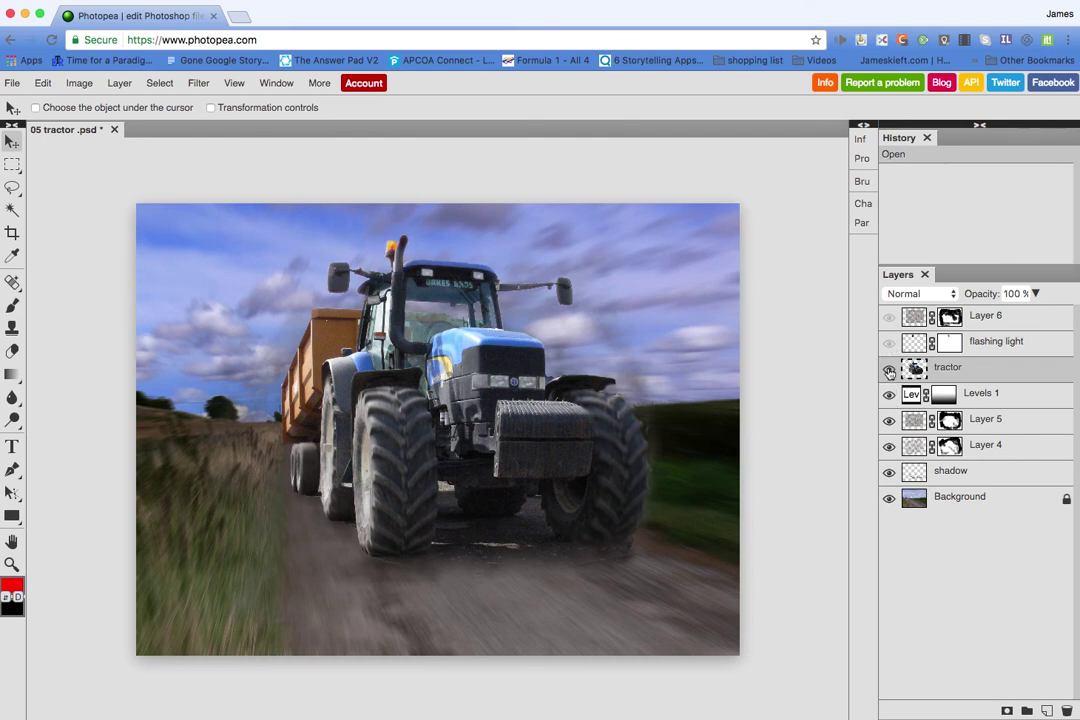
left_click(889, 370)
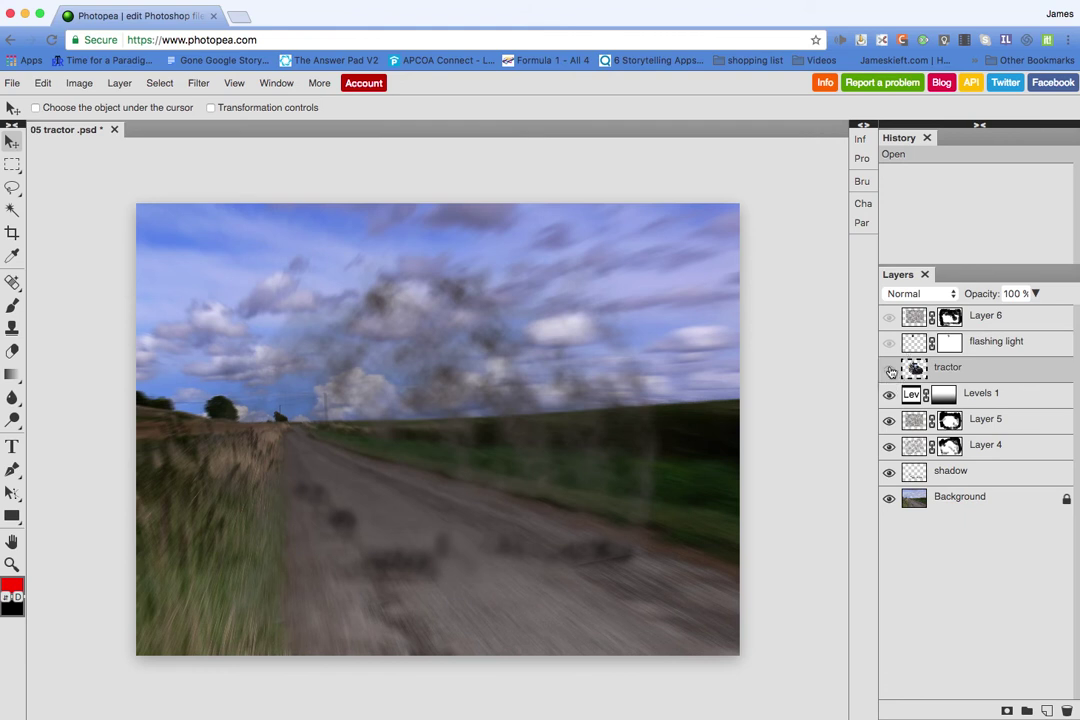
left_click(890, 371)
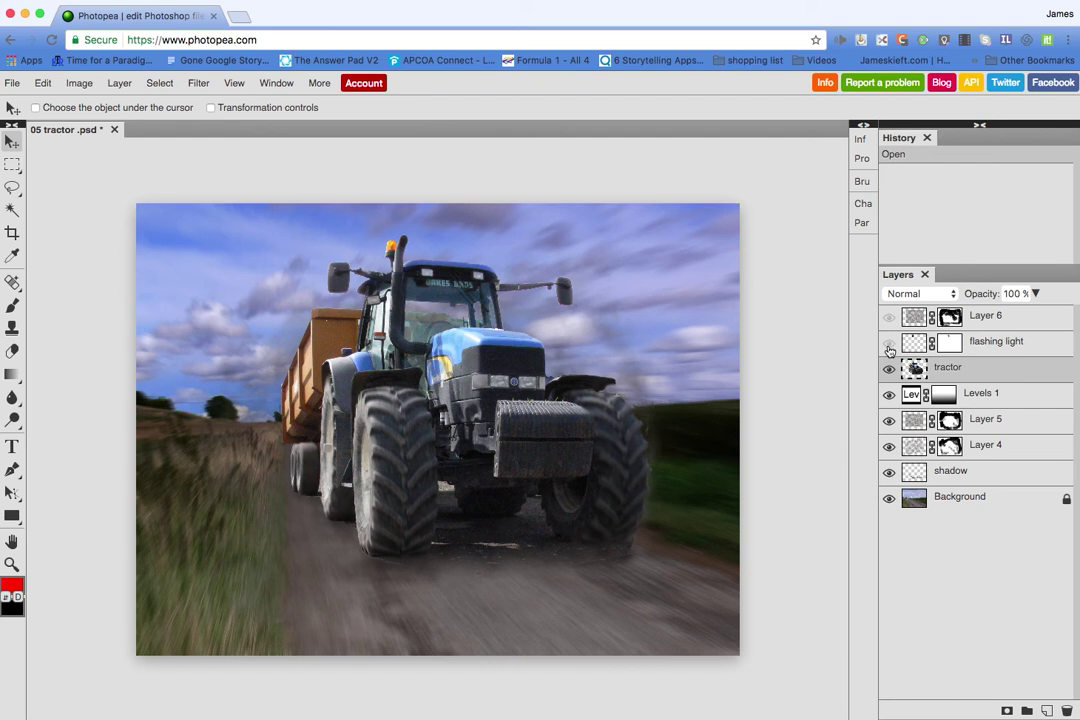
left_click(889, 346)
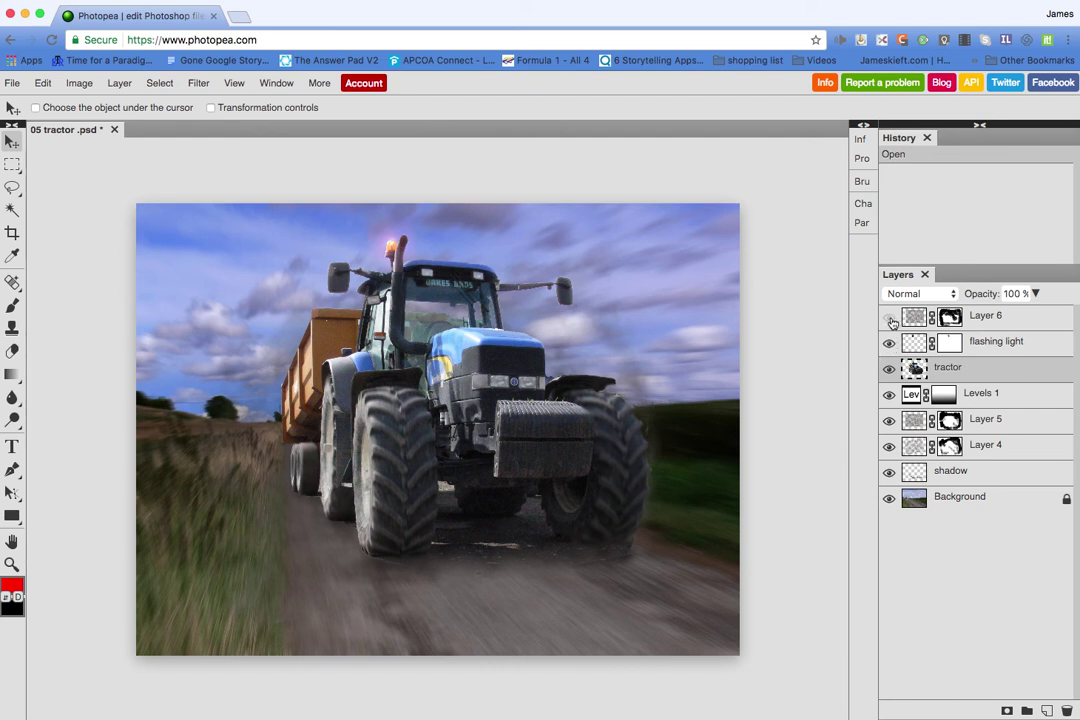
left_click(890, 319)
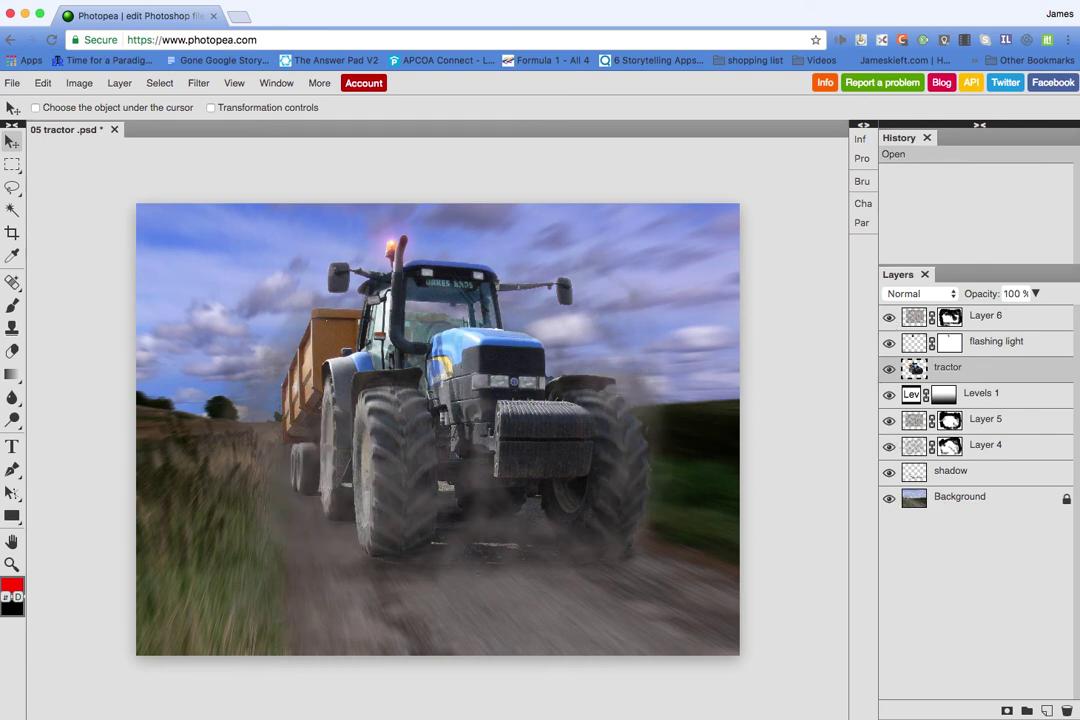
Start a new text layer in the sky above the tractor with the Type tool.
mouse_move(17, 293)
left_click(12, 446)
left_click(198, 250)
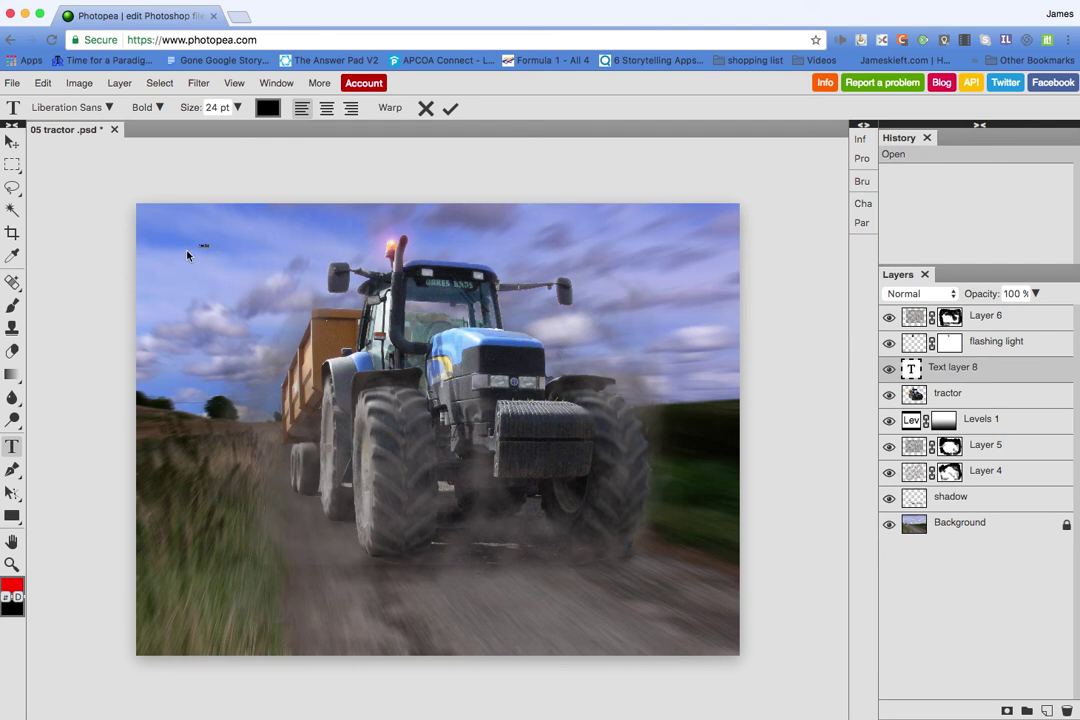
Enlarge the 'hello' text to 466 pt and commit it.
double_click(914, 370)
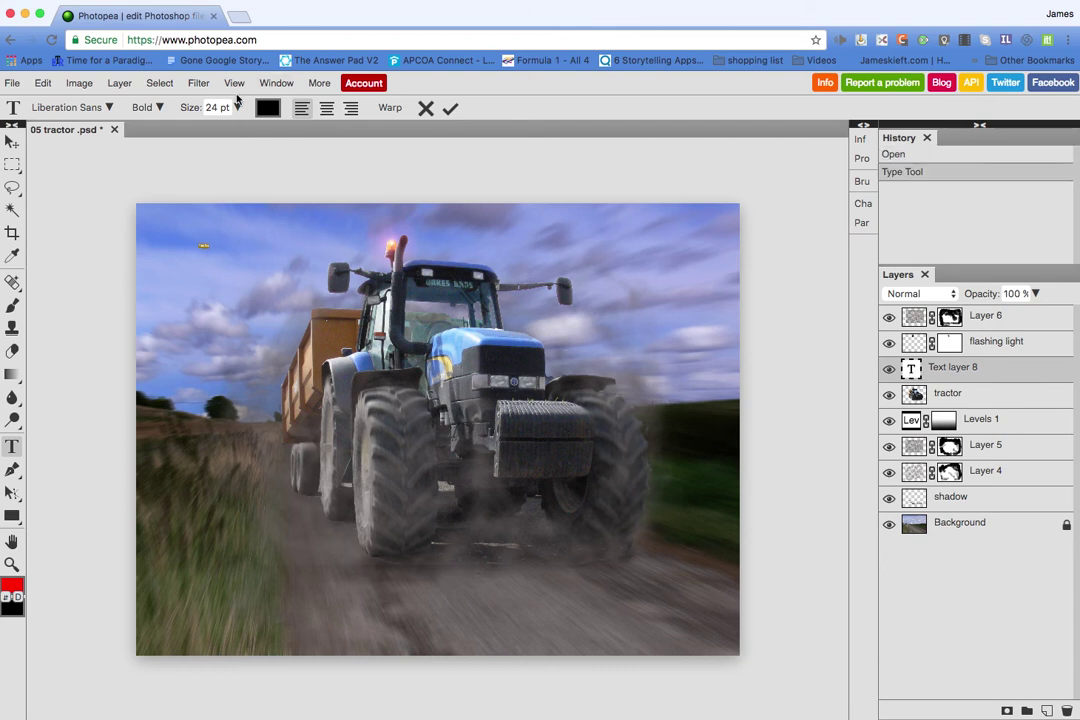
left_click(205, 104)
left_click_drag(203, 132, 204, 136)
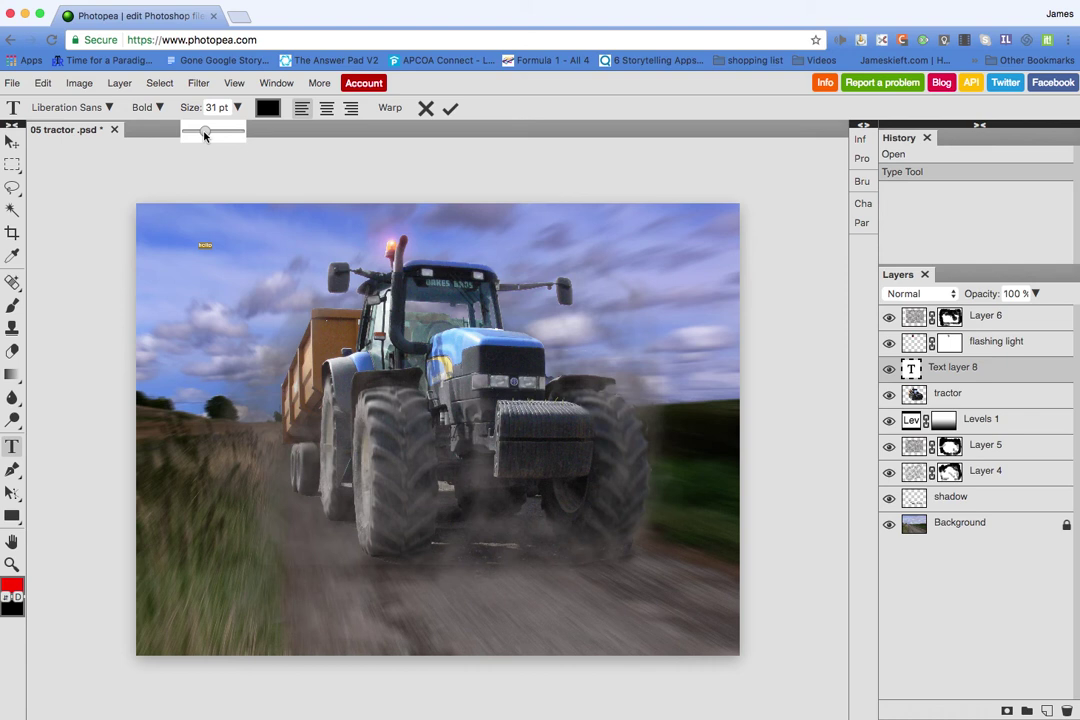
left_click(234, 133)
left_click_drag(234, 133, 240, 131)
left_click_drag(333, 127, 451, 112)
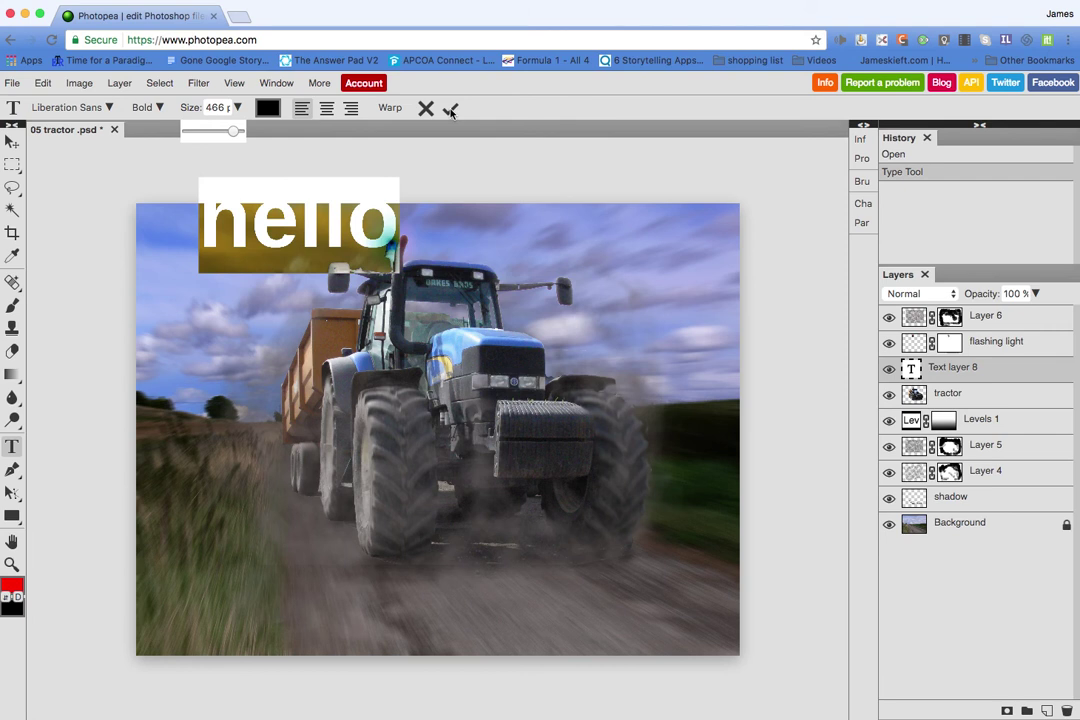
left_click(451, 112)
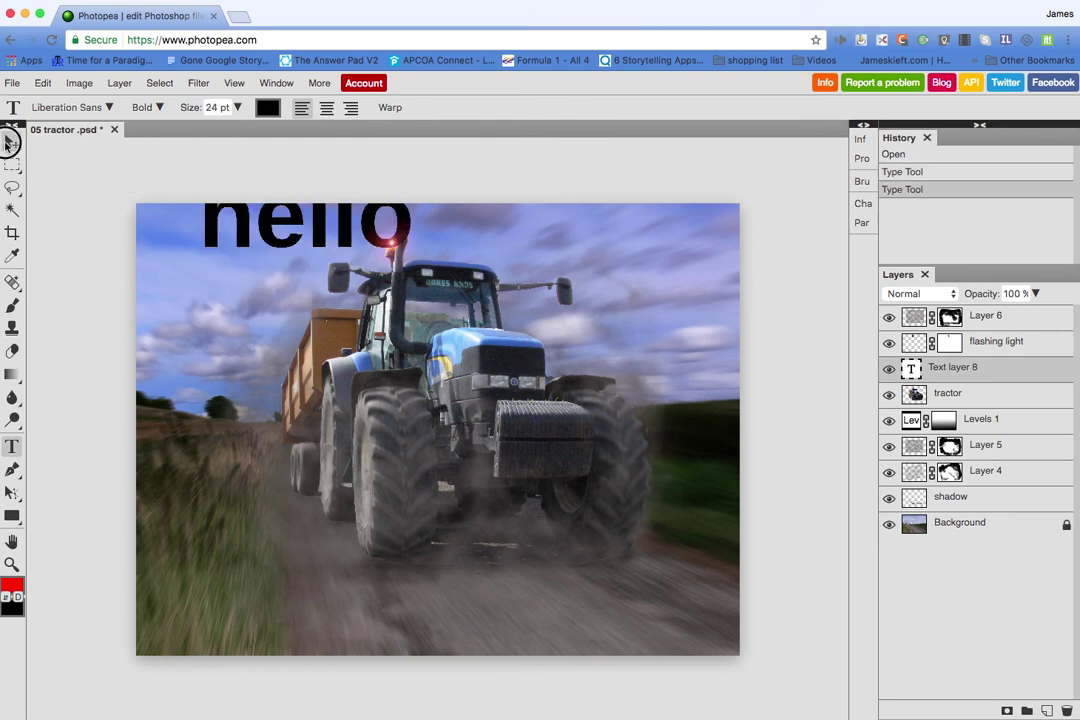
left_click(12, 141)
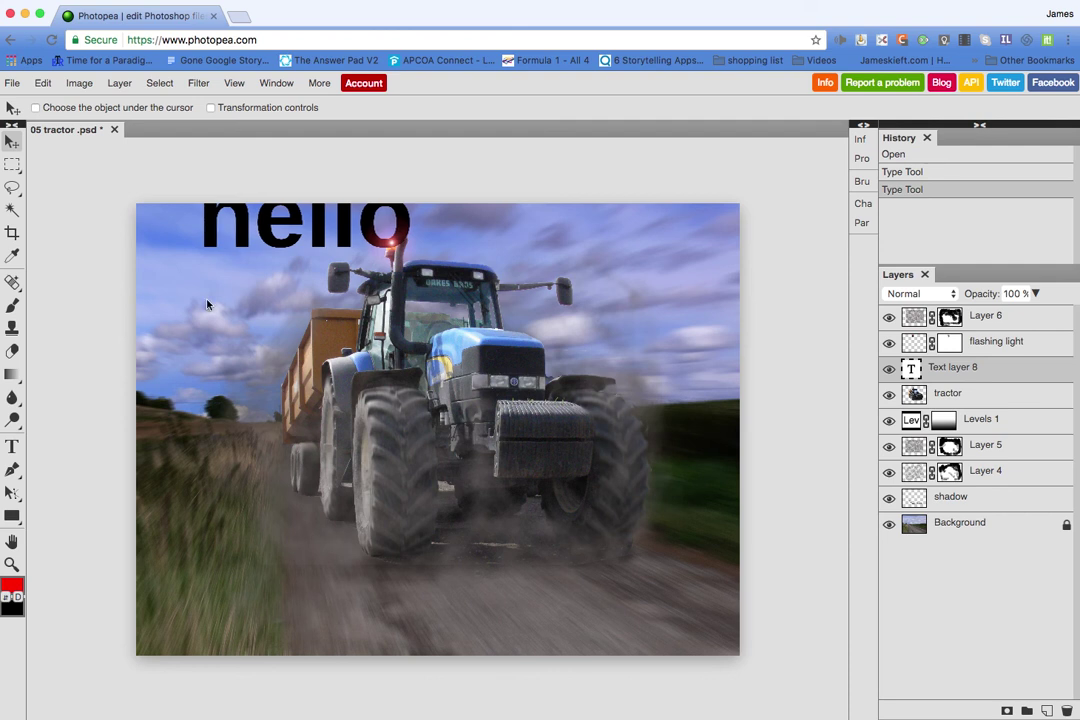
Move the 'hello' text down to the lower-left grass and road beside the wheel.
left_click_drag(207, 304, 197, 439)
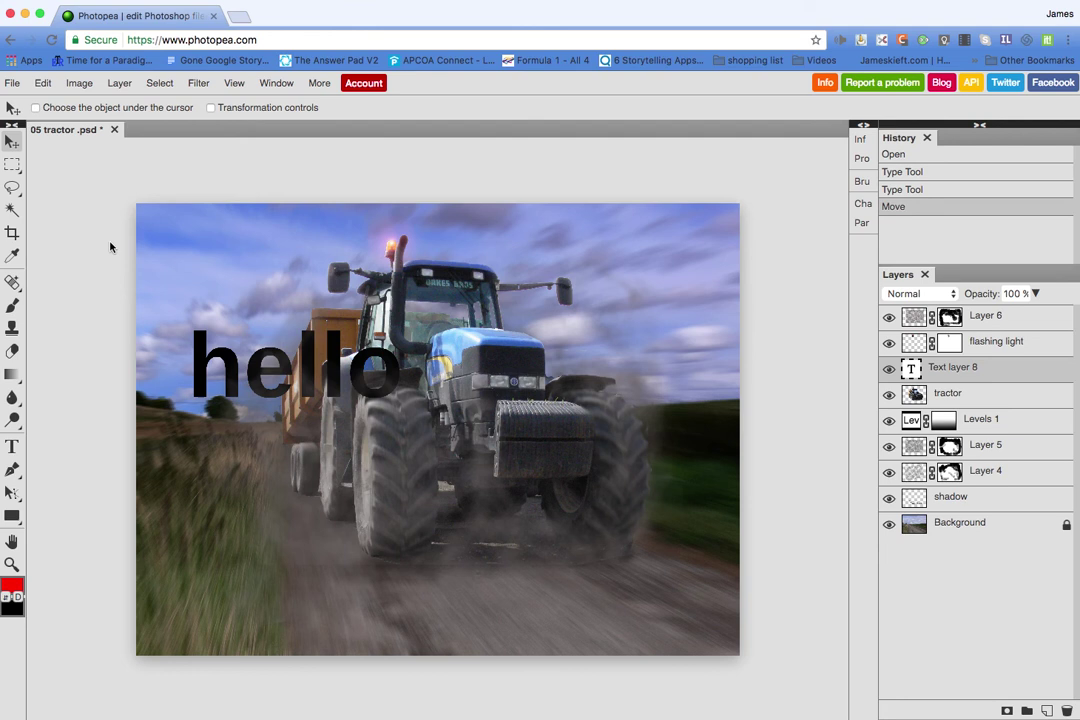
left_click_drag(111, 247, 913, 372)
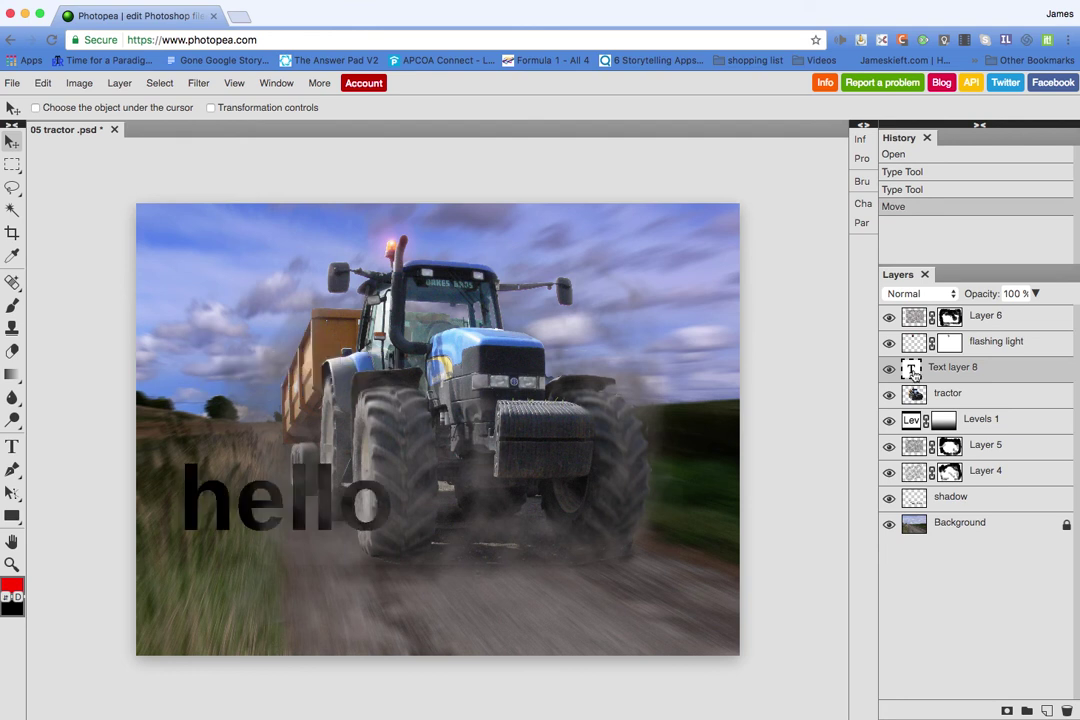
double_click(913, 368)
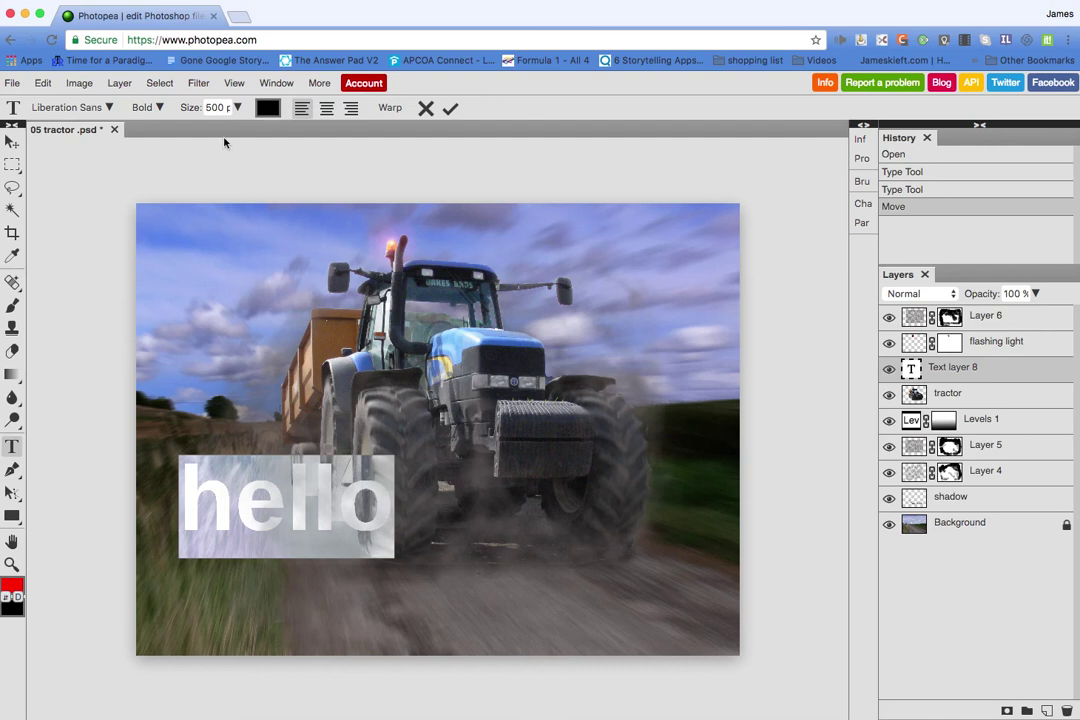
left_click(450, 110)
left_click(200, 84)
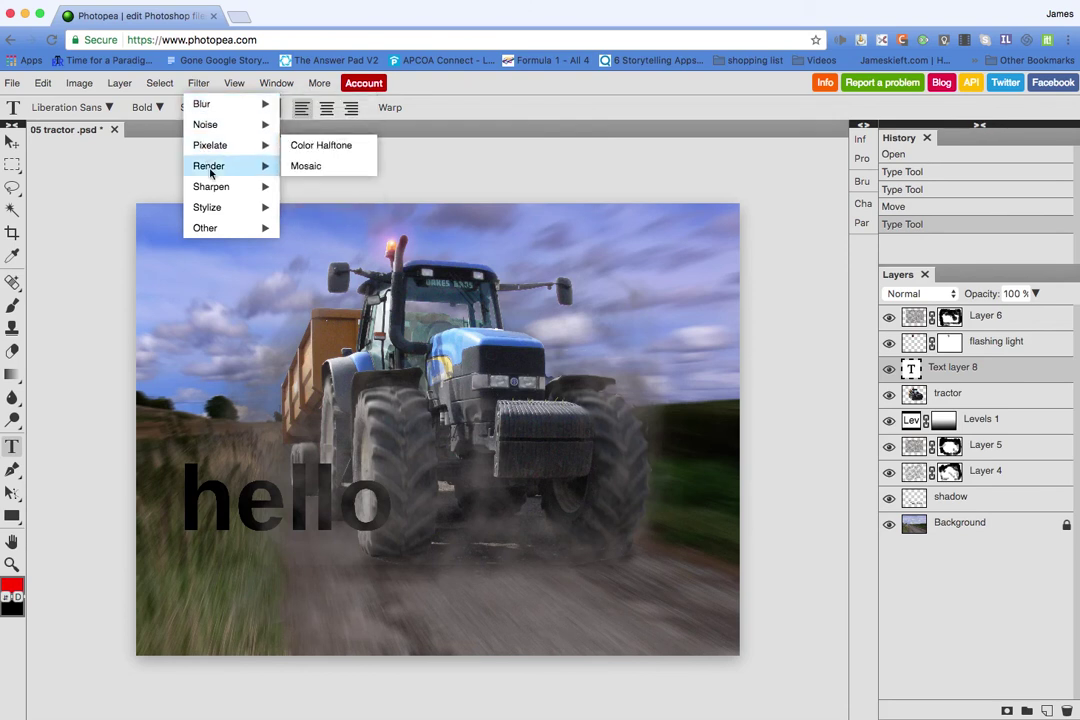
mouse_move(221, 216)
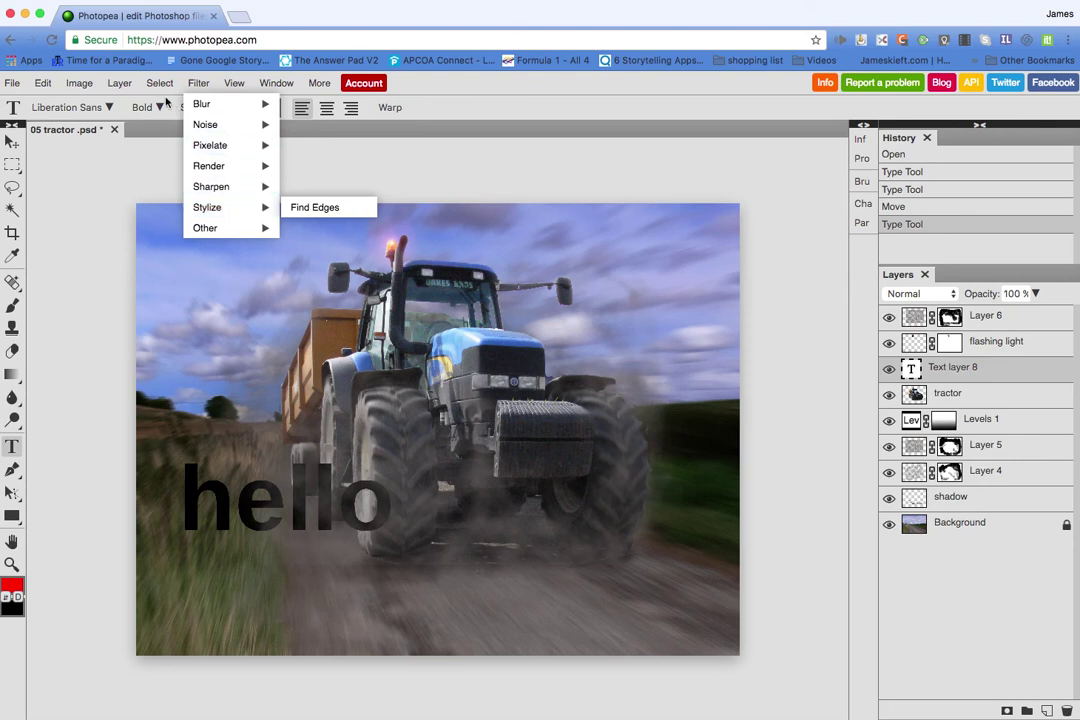
left_click(263, 84)
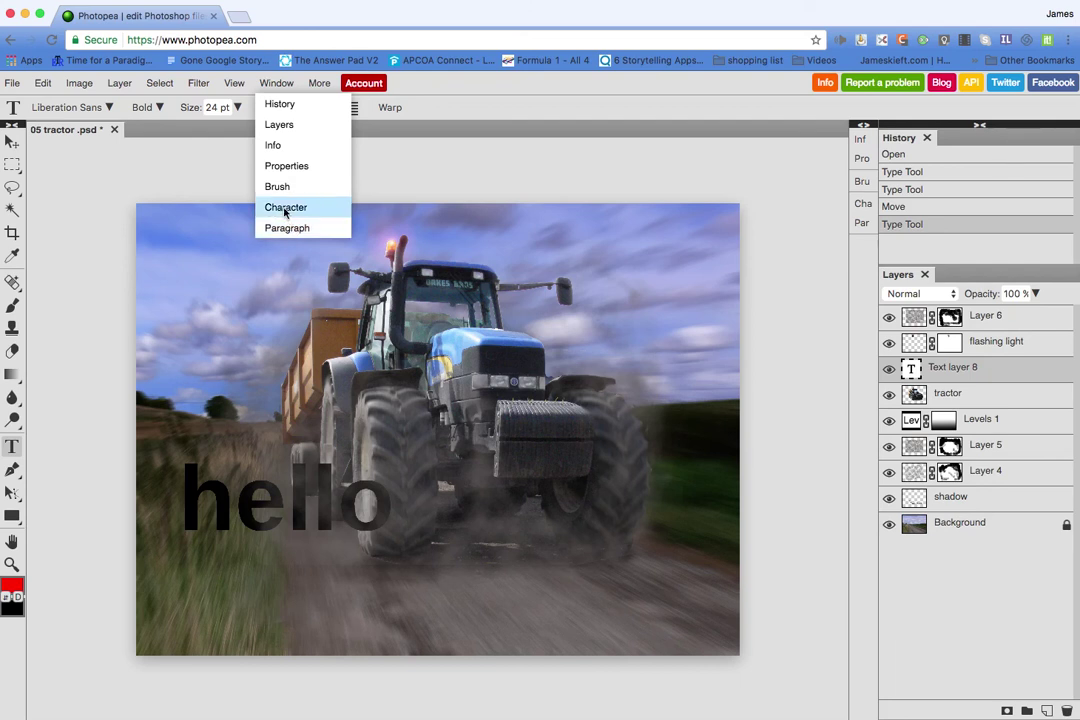
mouse_move(155, 88)
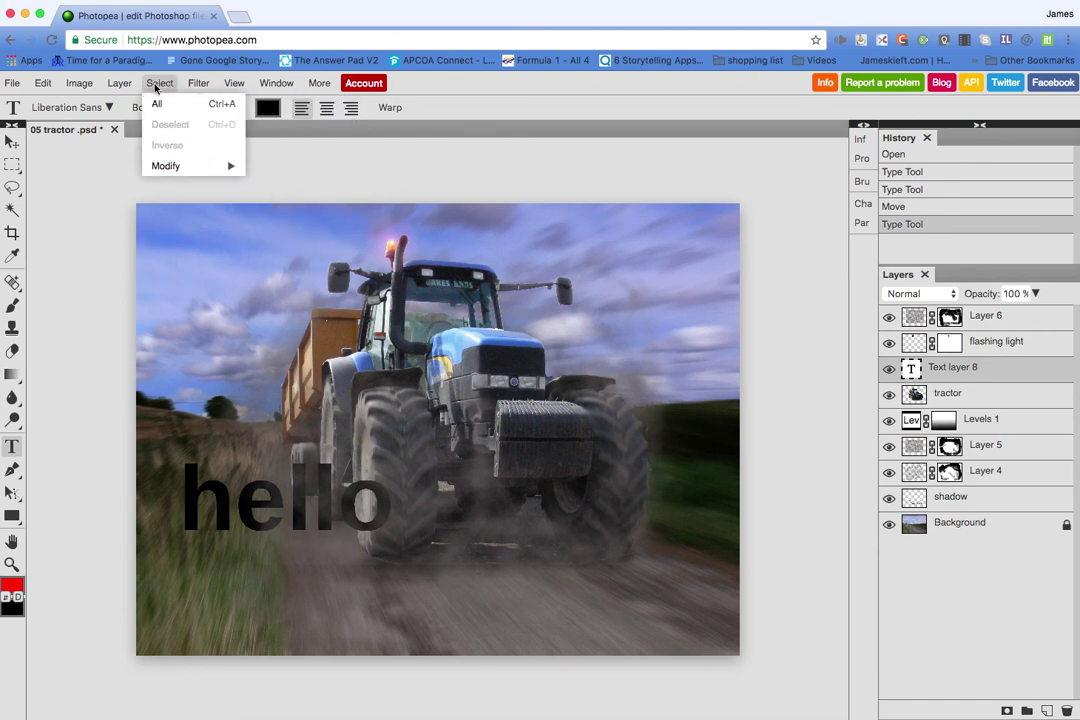
mouse_move(117, 88)
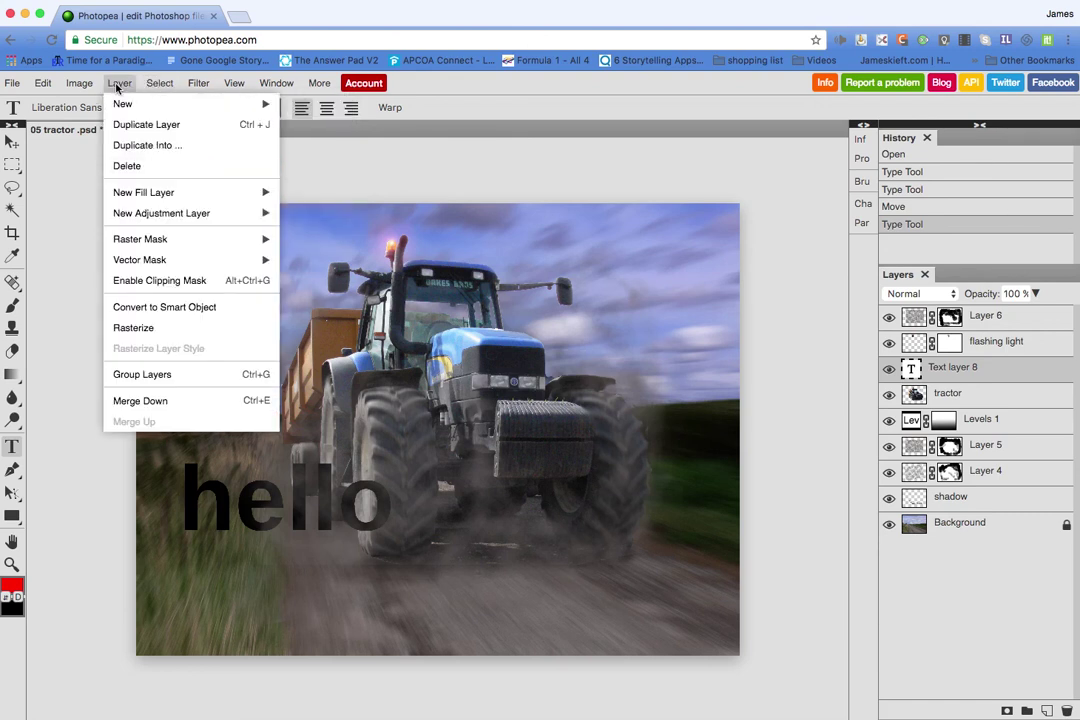
mouse_move(176, 243)
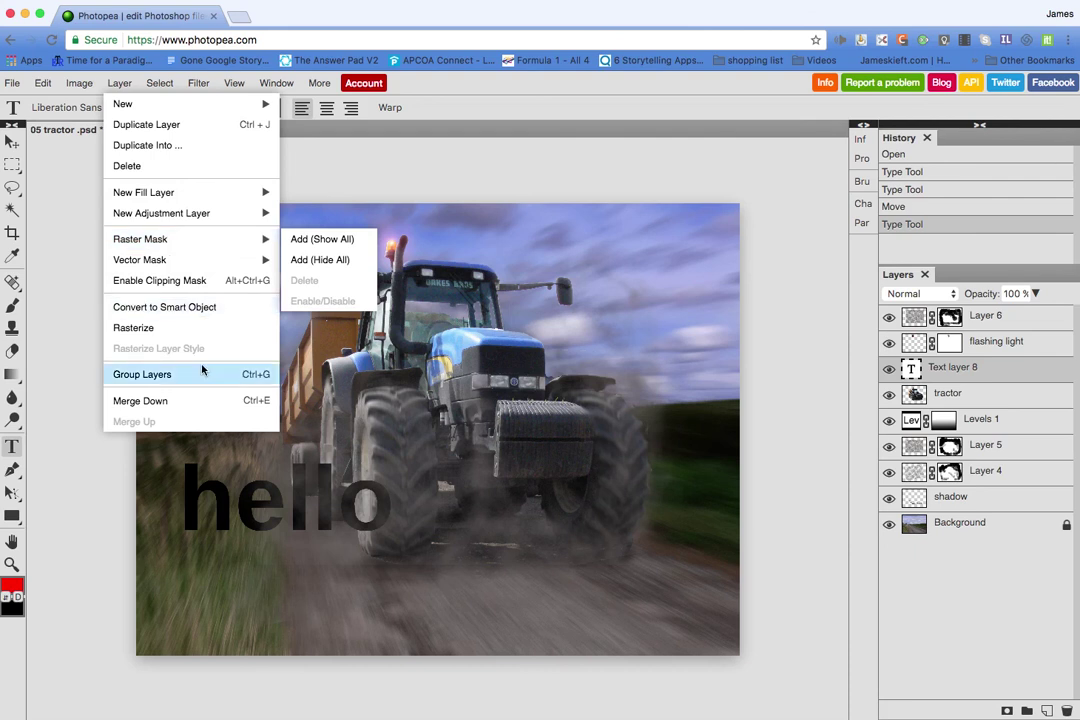
left_click(79, 85)
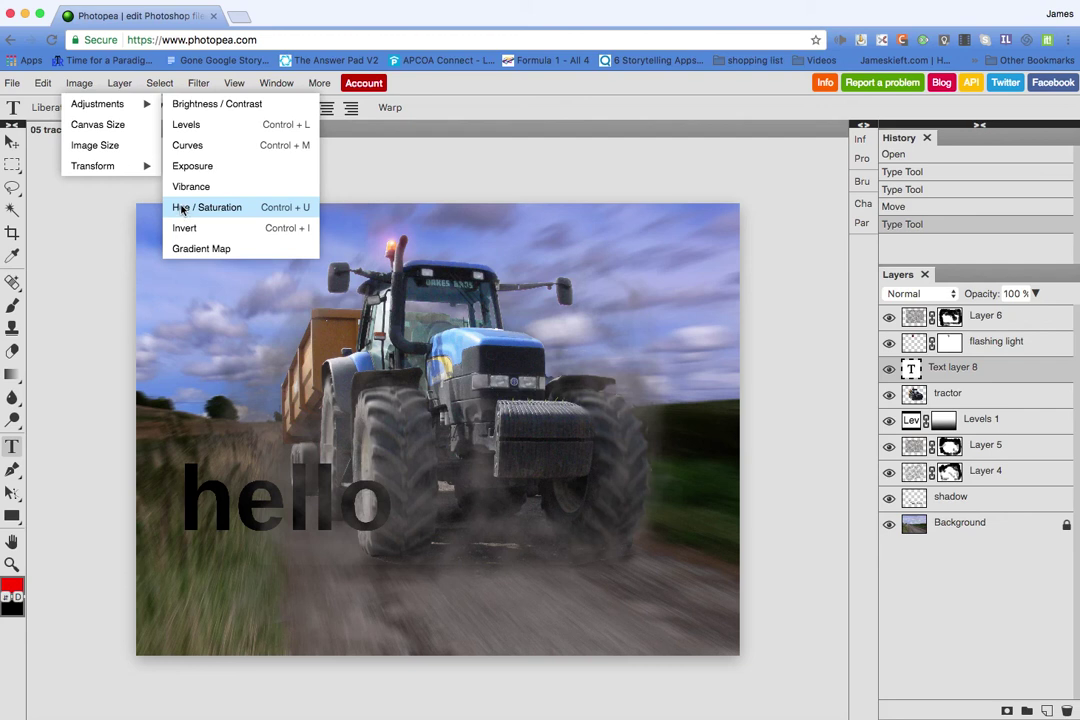
Save the edited tractor document as a PSD file.
left_click(35, 120)
left_click(12, 83)
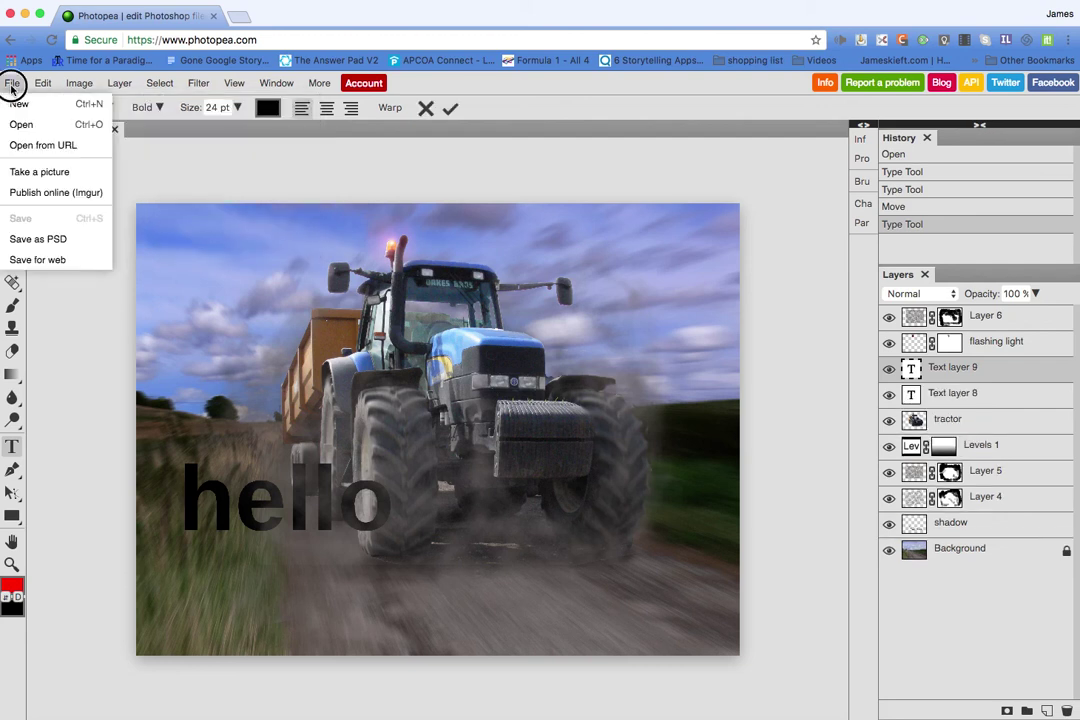
left_click(48, 240)
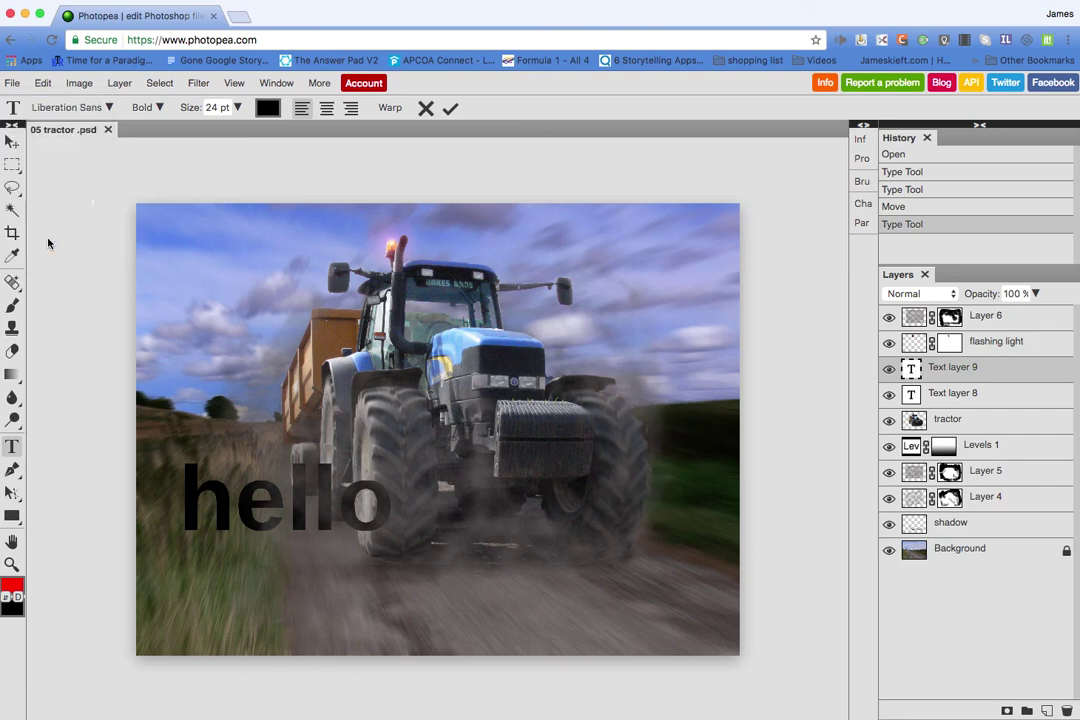